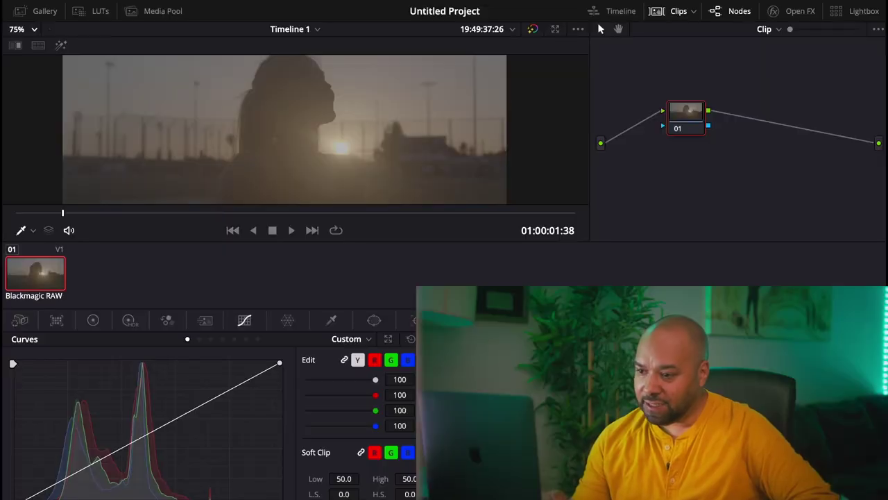
click(34, 29)
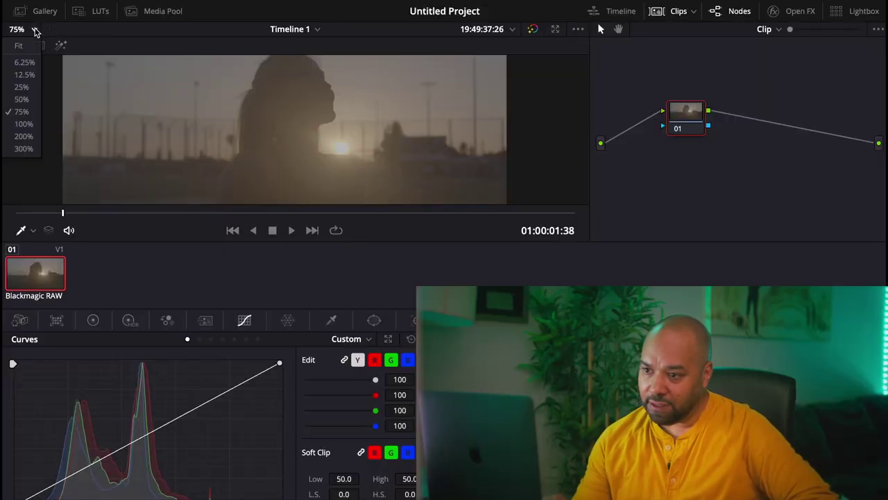
click(31, 126)
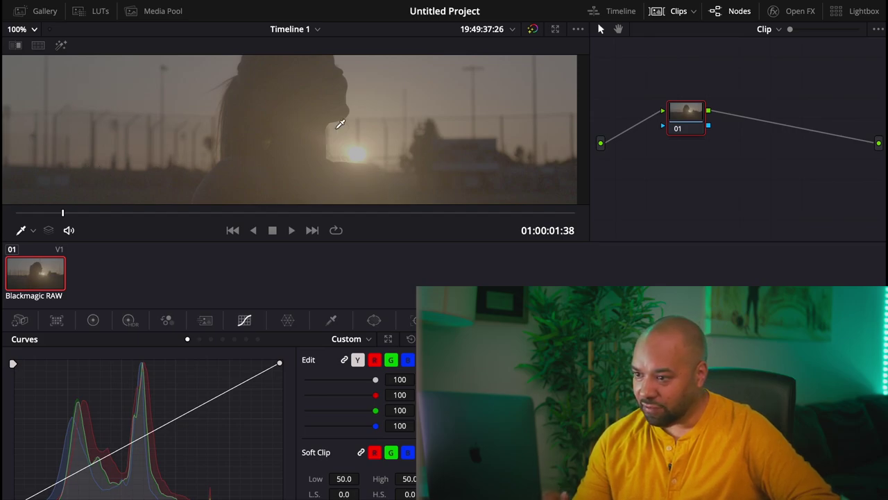
scroll(340, 124, down, 3)
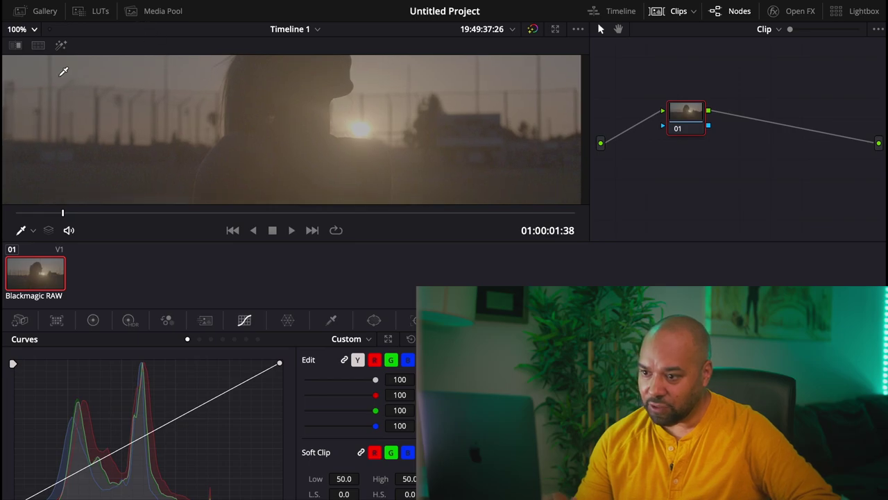
scroll(67, 103, down, 2)
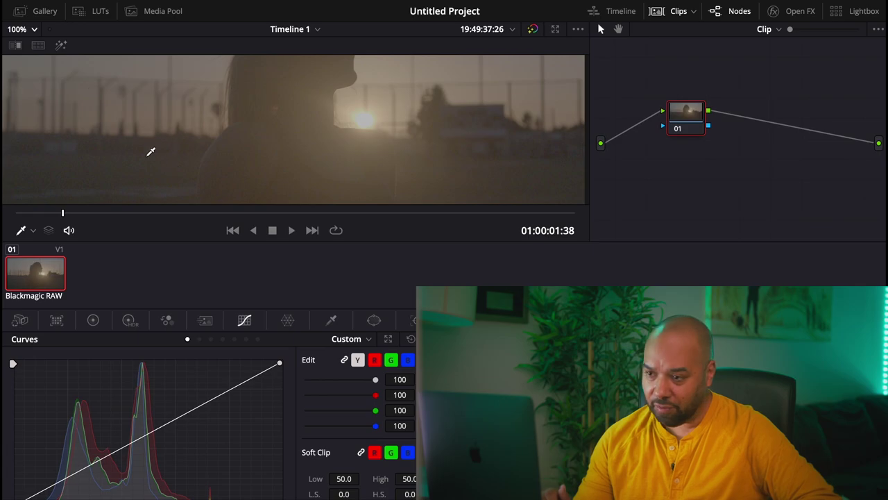
click(35, 30)
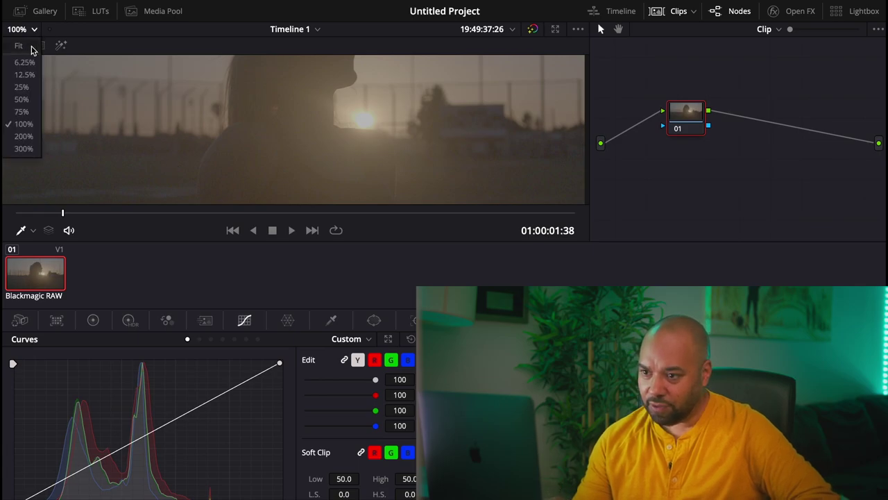
click(32, 46)
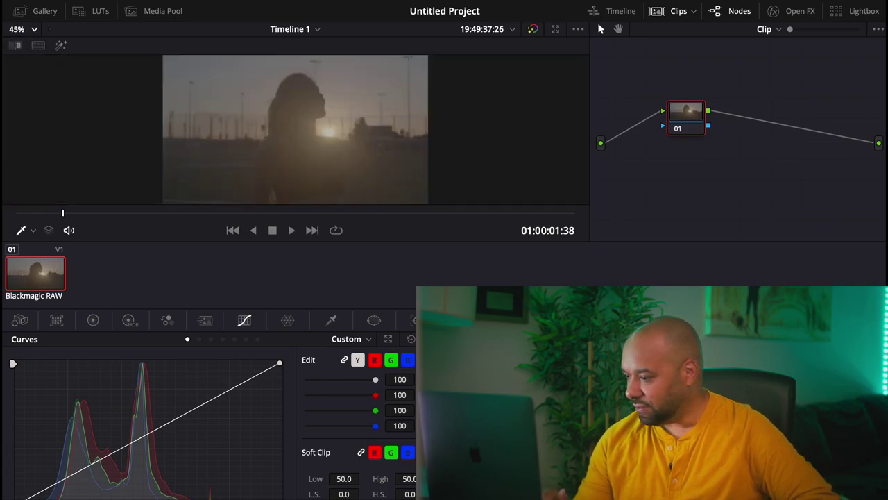
- Set color science to DaVinci YRGB Color Managed with the DaVinci Wide Gamut preset
key(shift+9)
click(212, 153)
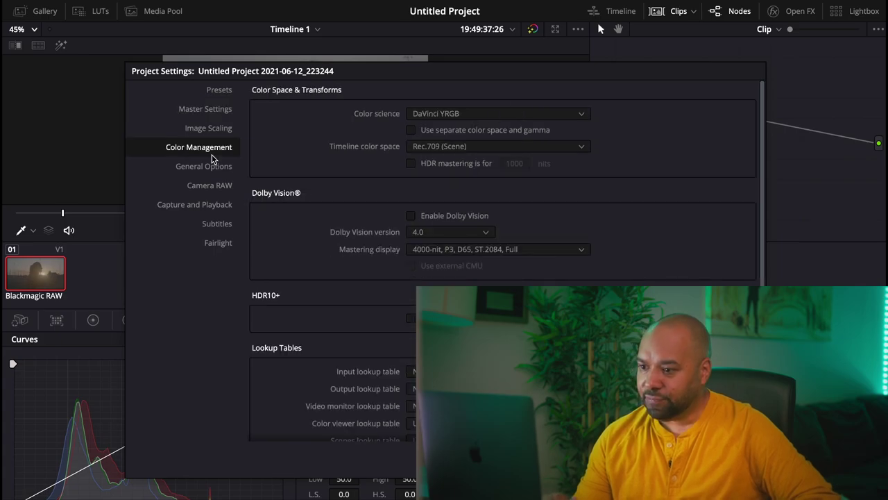
click(447, 115)
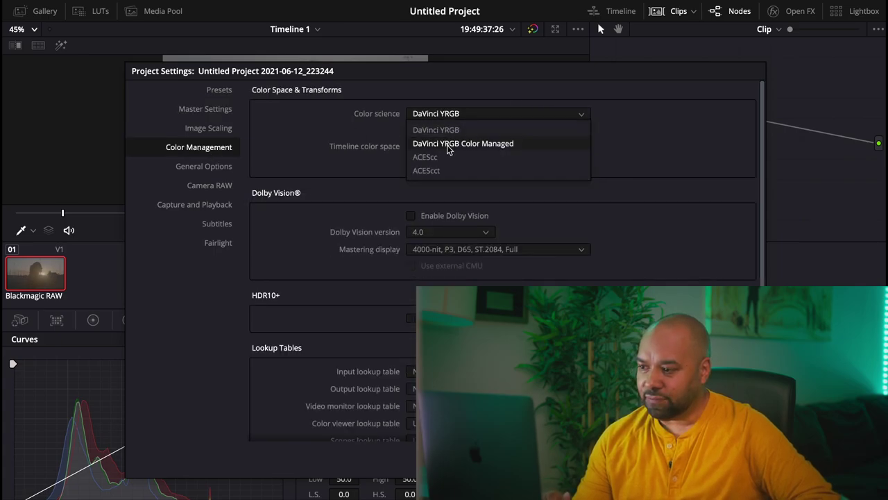
click(447, 144)
click(449, 131)
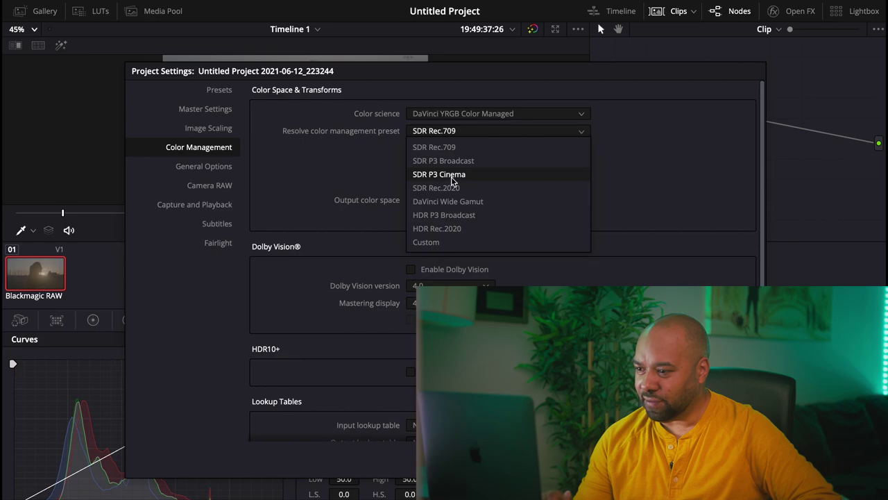
click(451, 201)
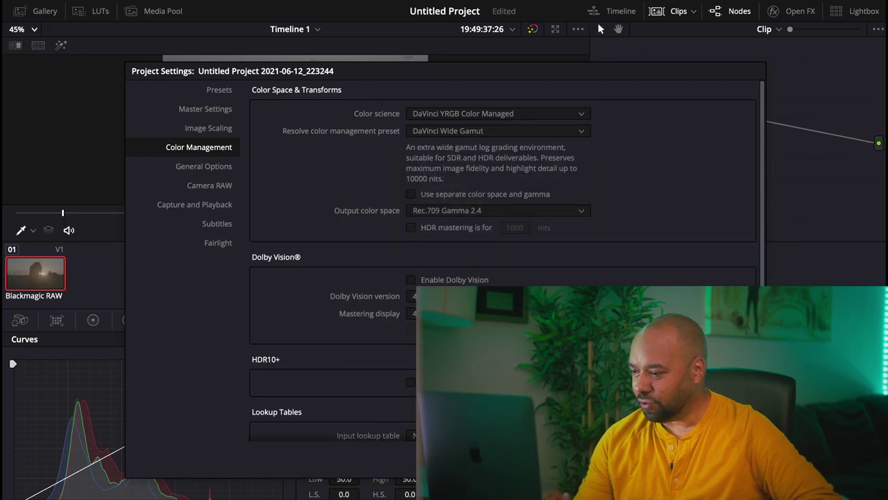
key(Return)
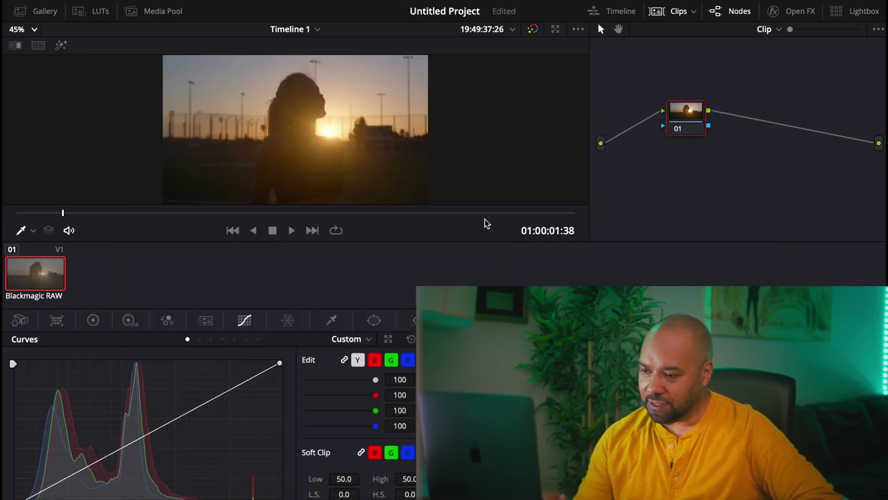
- Inspect the newly managed clip at 100% viewer zoom, then fit the frame back
click(30, 30)
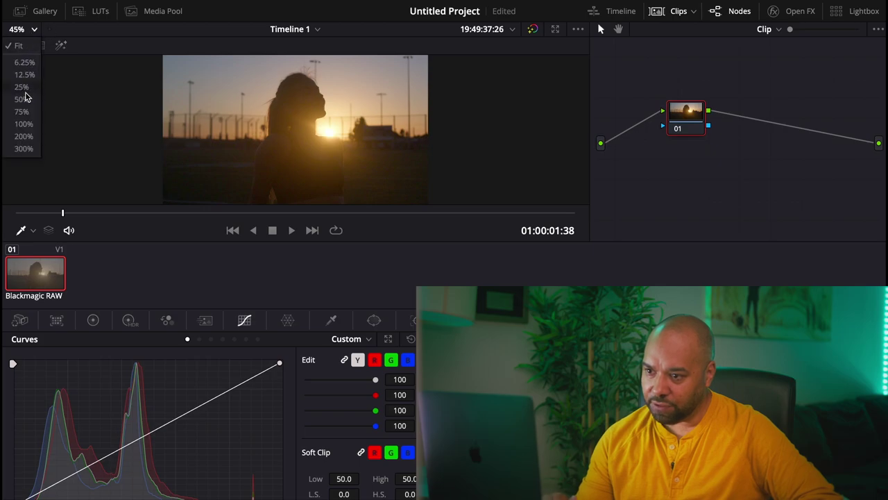
click(25, 123)
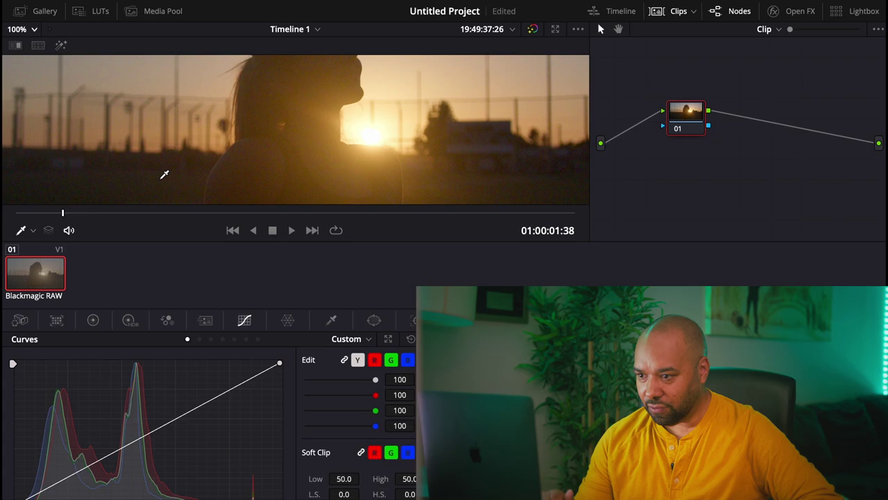
click(34, 31)
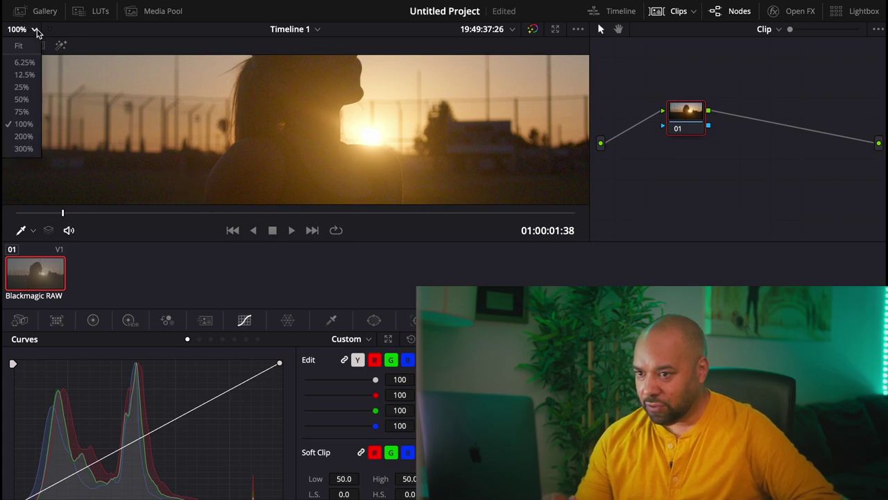
click(27, 46)
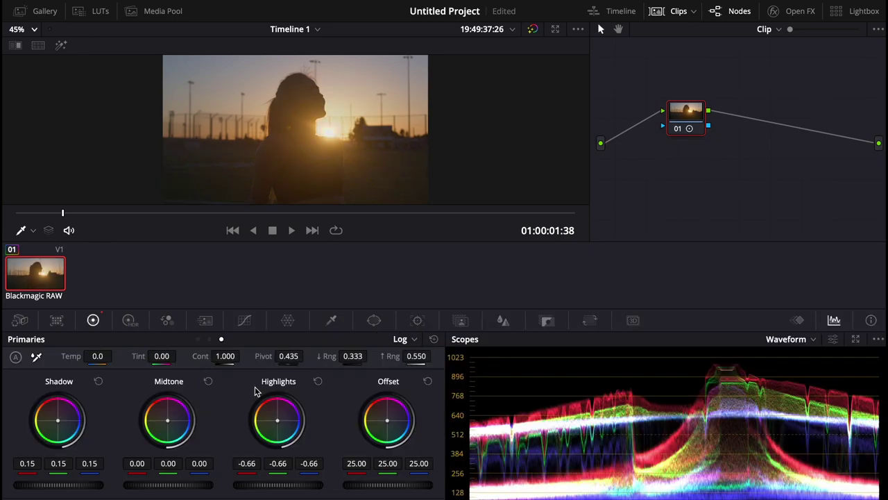
- Set Primaries contrast to 1.300 and drag the pivot down to about 0.357
double_click(226, 356)
text(1.3)
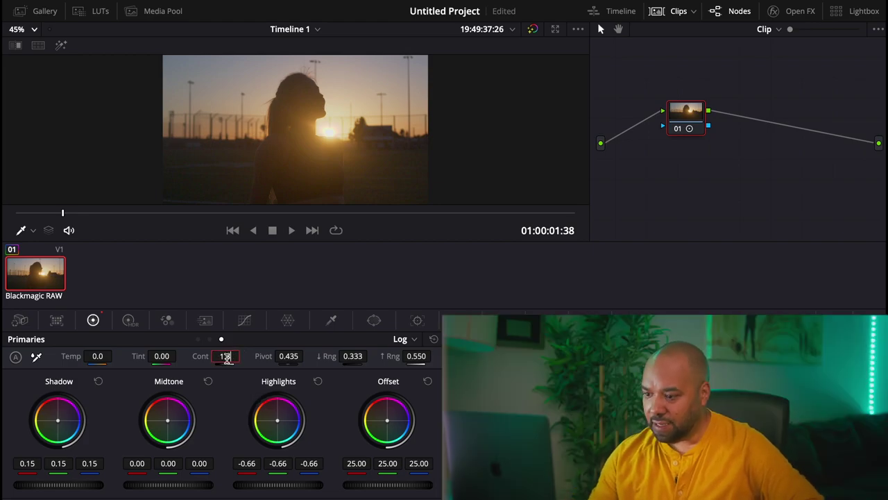
key(Return)
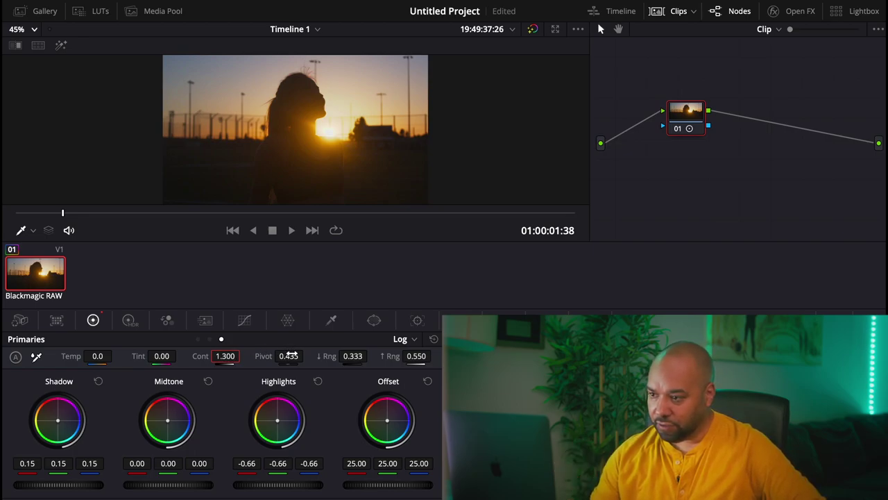
mouse_move(297, 356)
mouse_down()
mouse_move(276, 356)
mouse_move(306, 355)
mouse_up()
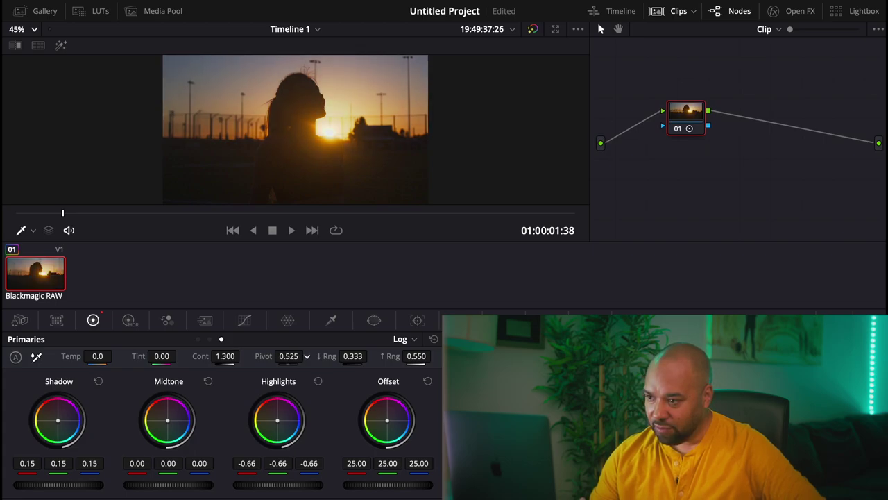
mouse_move(306, 355)
mouse_down()
mouse_move(292, 355)
mouse_move(307, 355)
mouse_up()
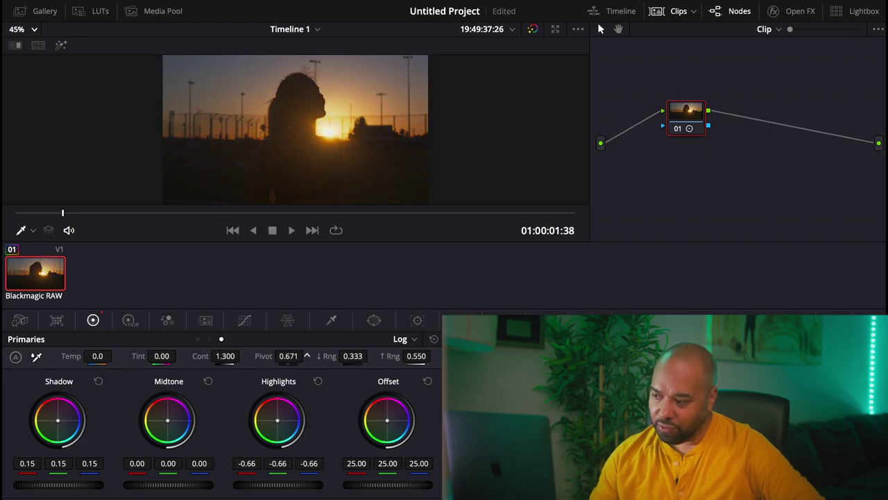
drag(307, 355, 282, 355)
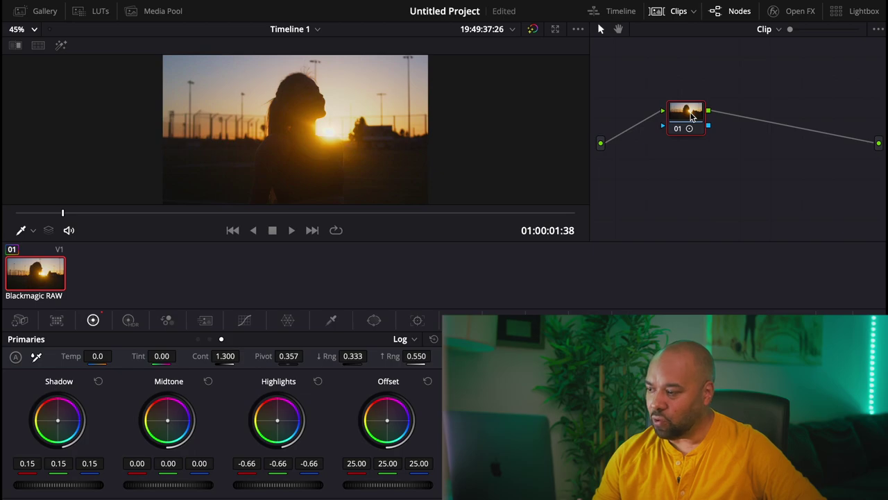
- Add serial node 02 and apply the Glow OpenFX effect to it
right_click(690, 117)
mouse_move(725, 176)
click(829, 179)
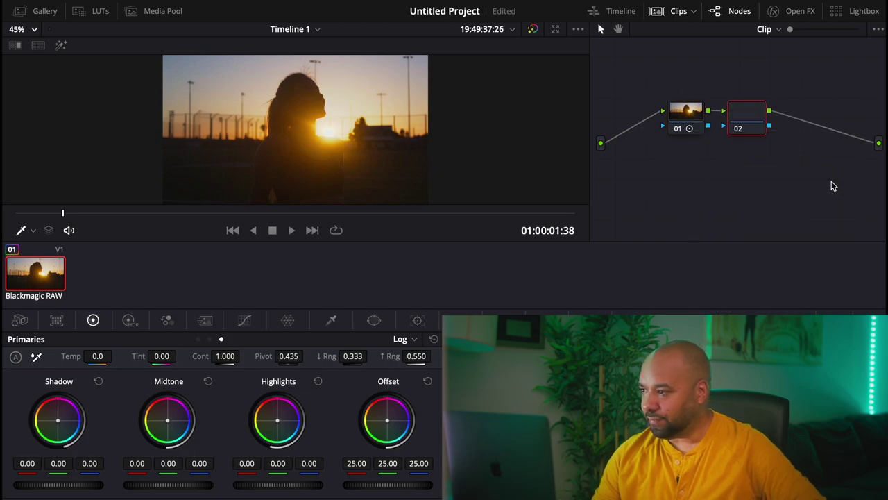
click(798, 10)
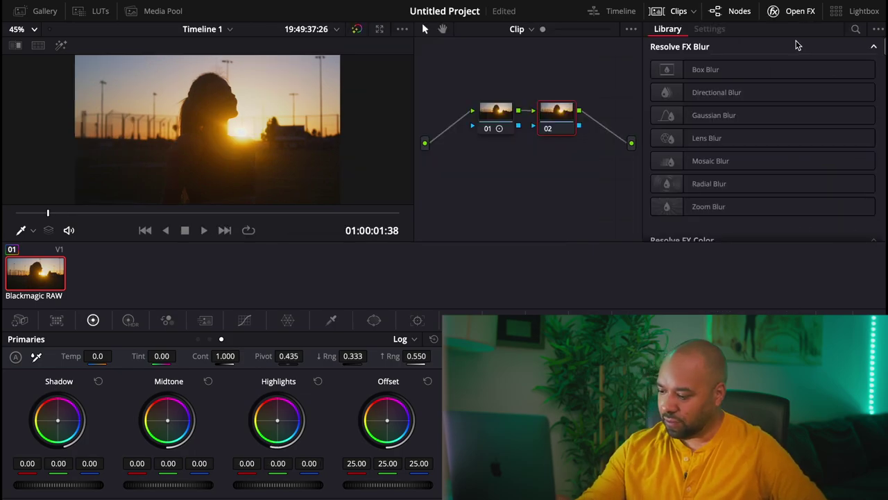
click(857, 29)
text(glo)
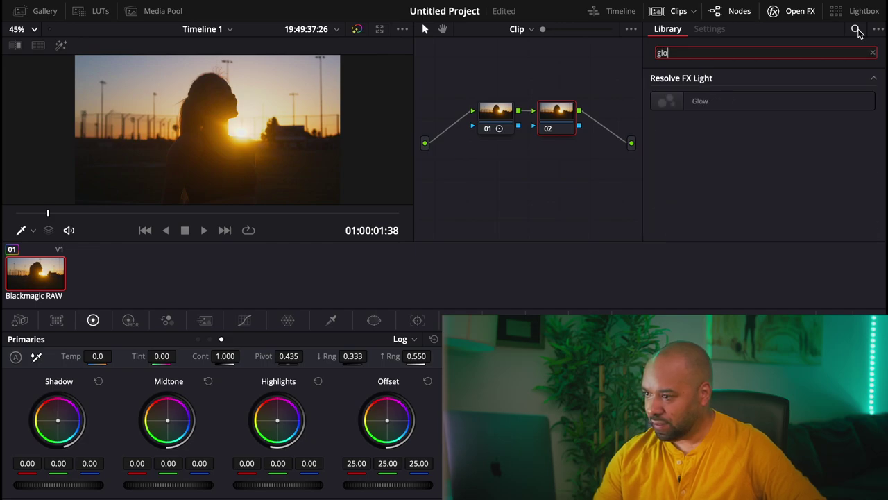
drag(659, 103, 553, 121)
- Blend the Glow as Softlight, lower Shine Threshold to 0.064 and Brightness to about 0.266
scroll(773, 226, down, 3)
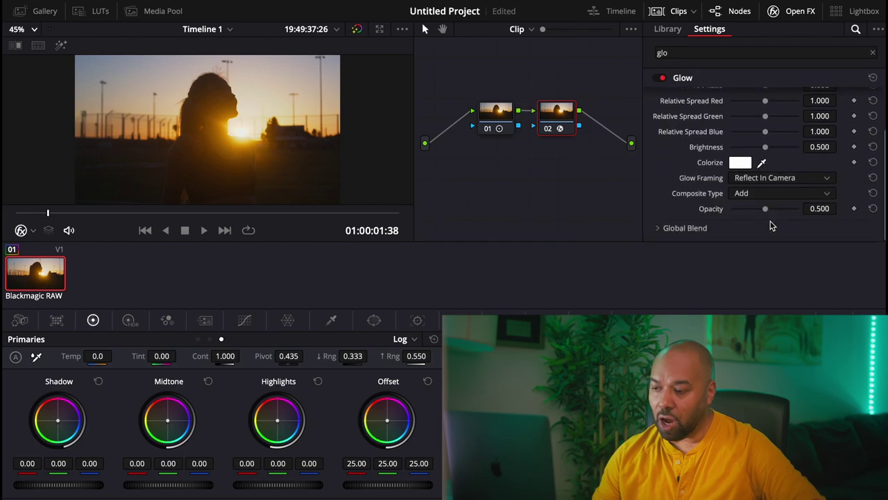
click(767, 197)
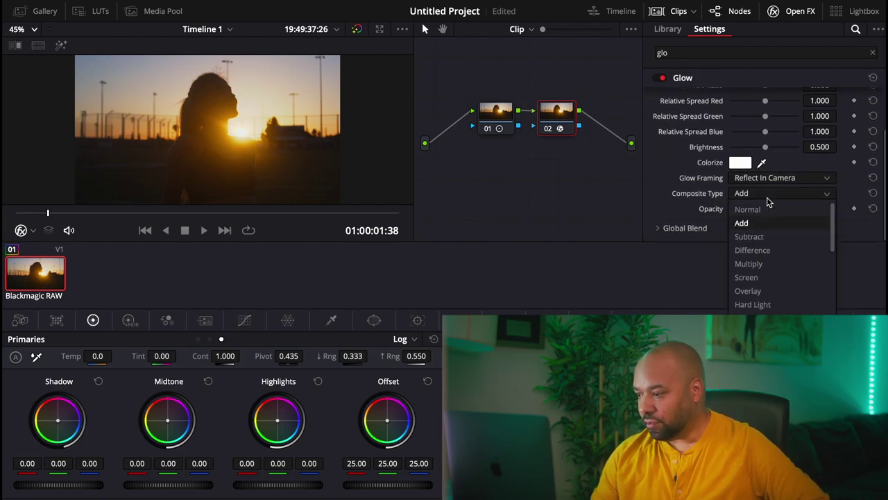
click(753, 307)
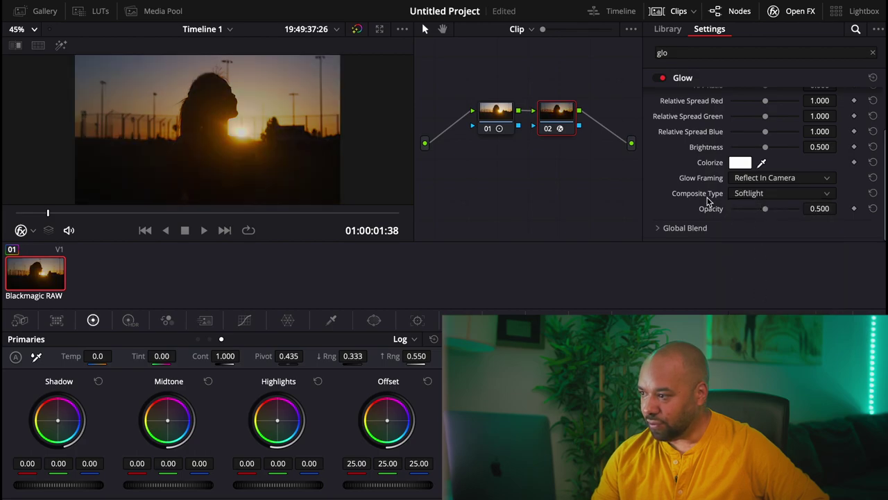
scroll(708, 201, up, 2)
click(762, 113)
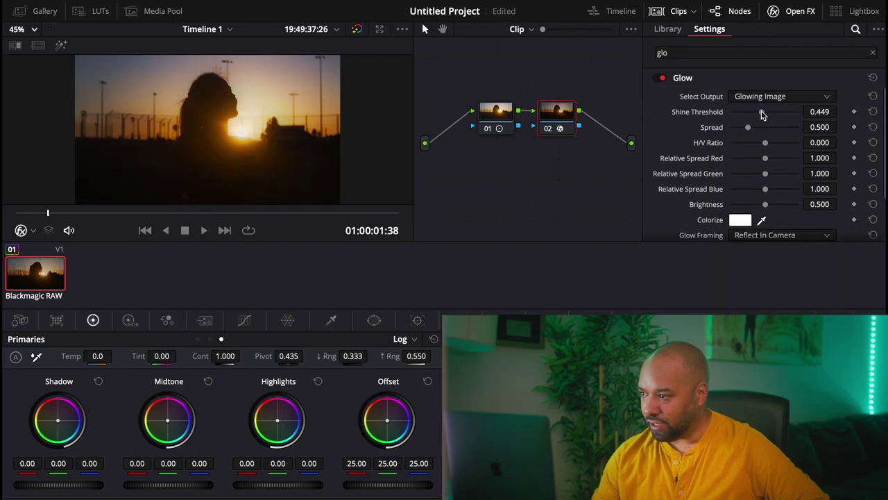
drag(762, 113, 778, 150)
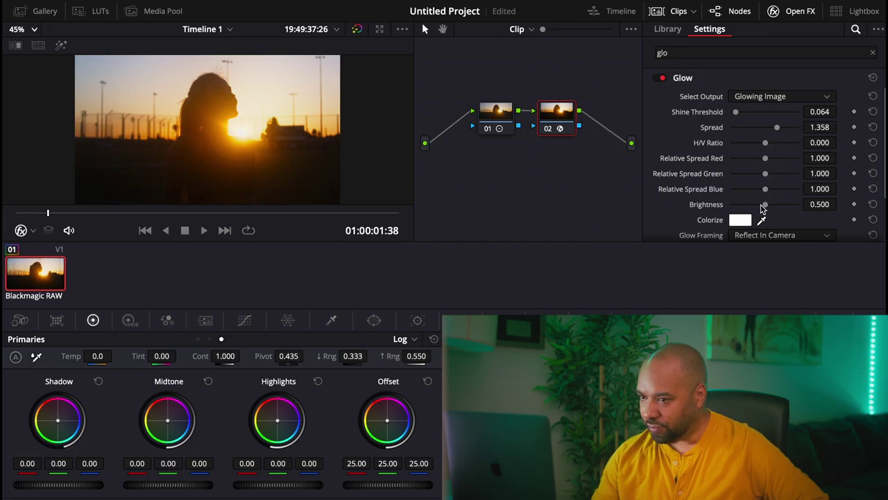
drag(762, 209, 751, 209)
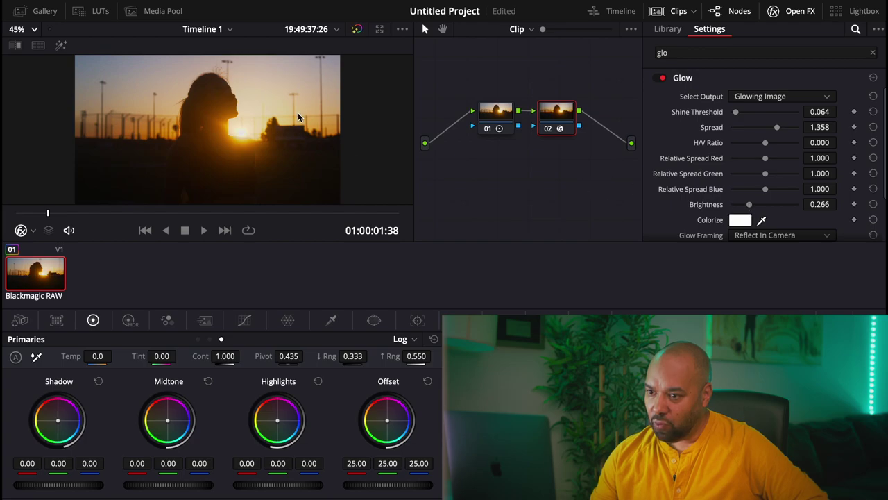
click(33, 29)
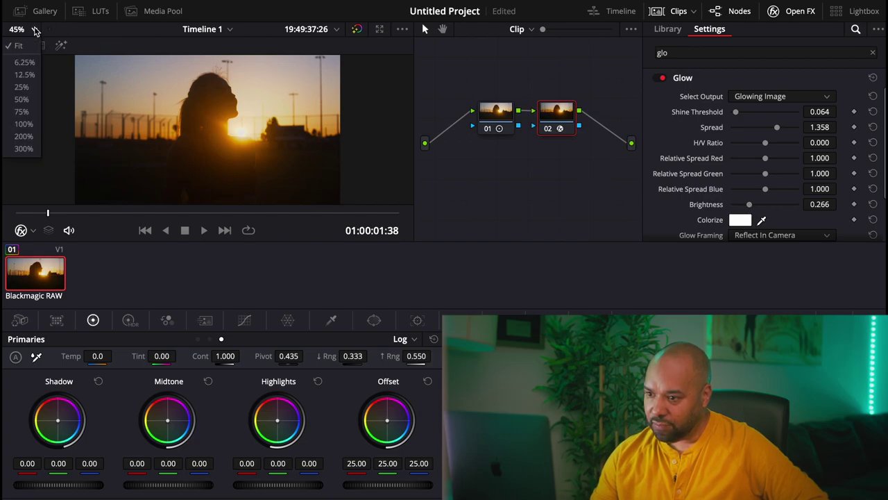
click(31, 110)
scroll(117, 114, down, 3)
scroll(116, 114, left, 2)
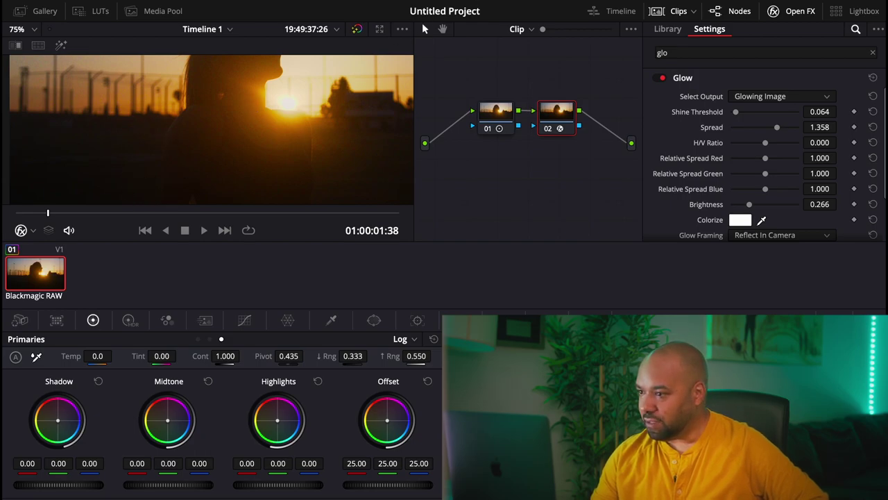
click(496, 0)
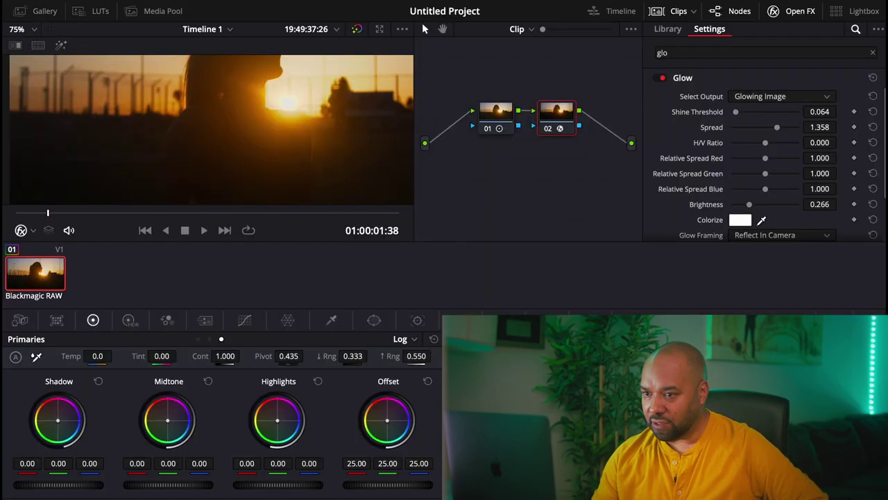
click(32, 29)
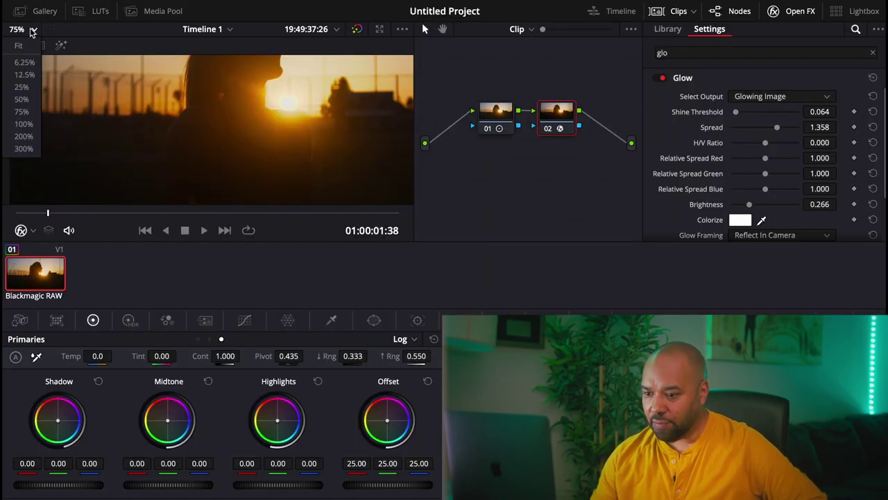
click(29, 48)
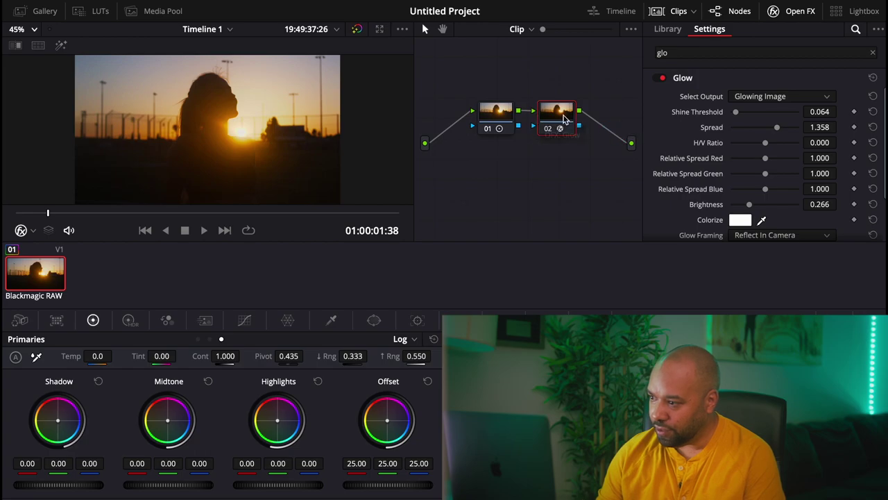
- Add serial node 03 after the glow node 02
right_click(562, 119)
mouse_move(640, 177)
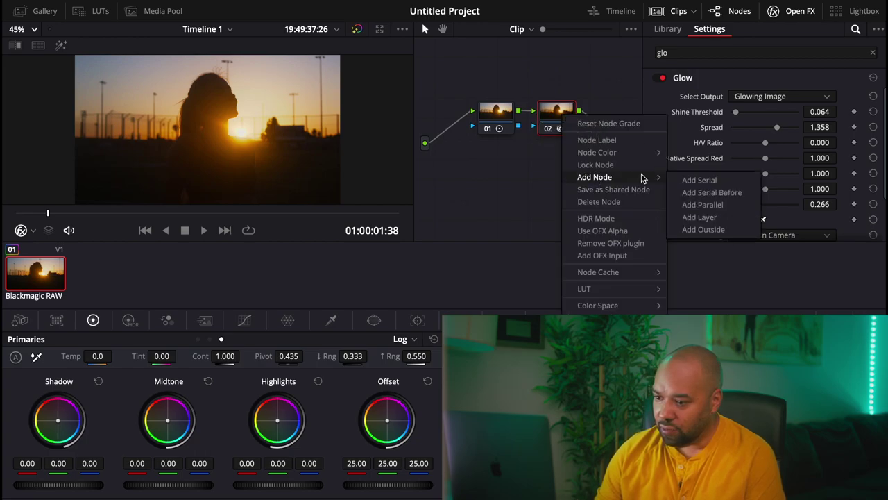
click(700, 180)
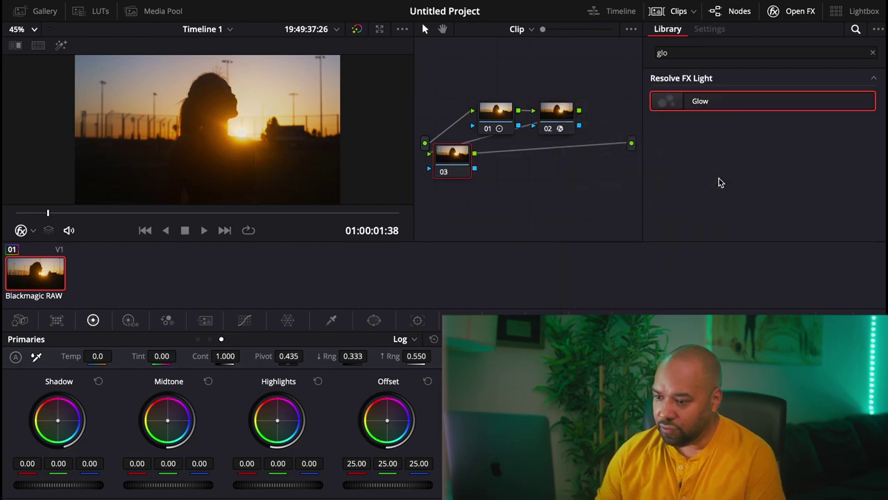
- Set Temporal NR to 3 frames, Better motion estimation and Large motion range
click(206, 320)
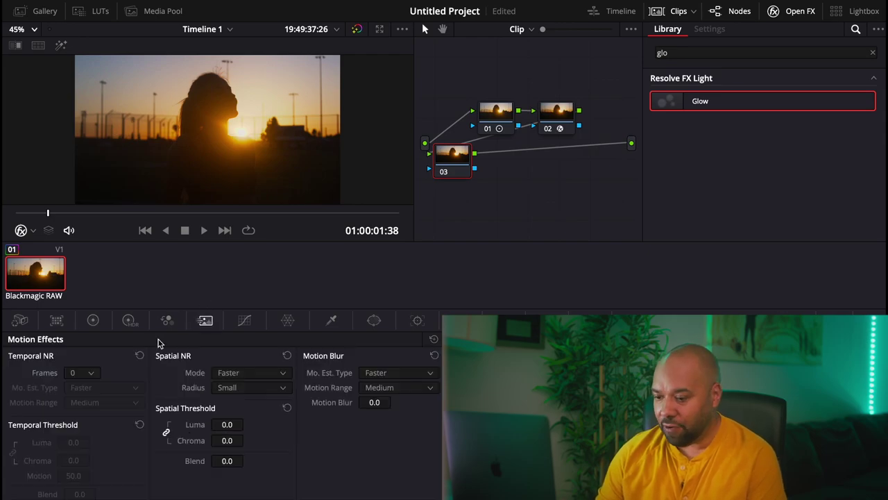
click(97, 377)
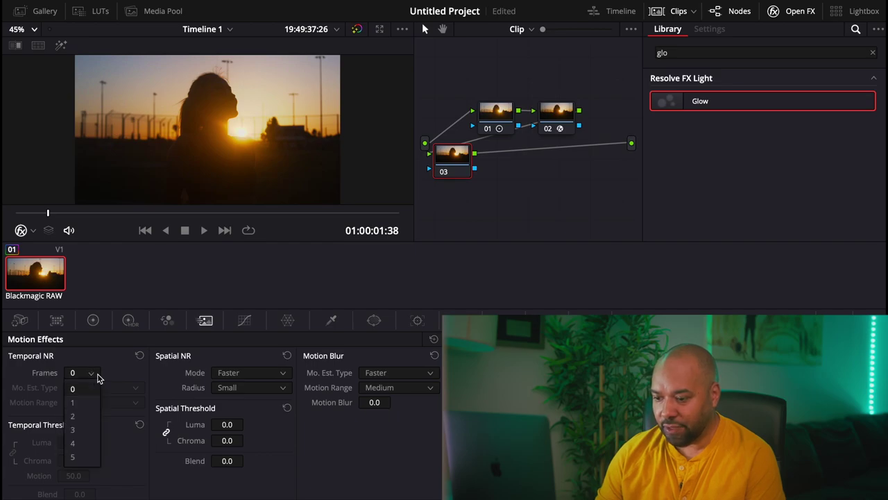
click(85, 433)
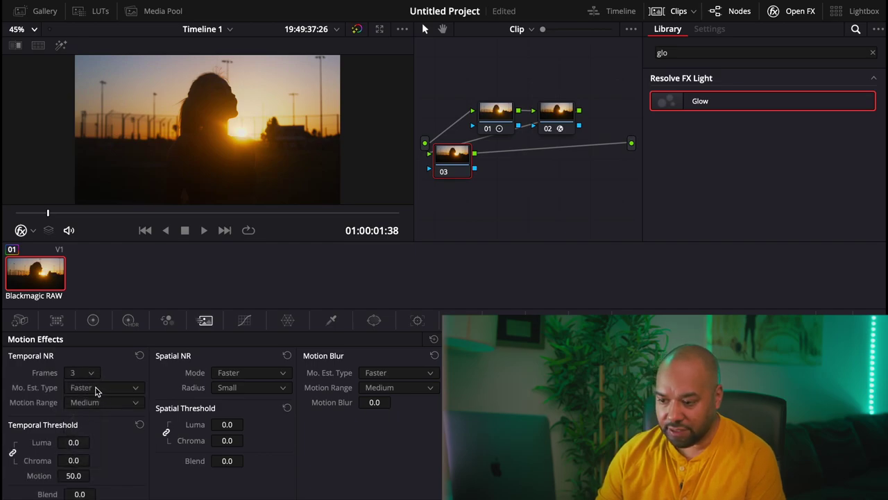
click(96, 391)
click(86, 418)
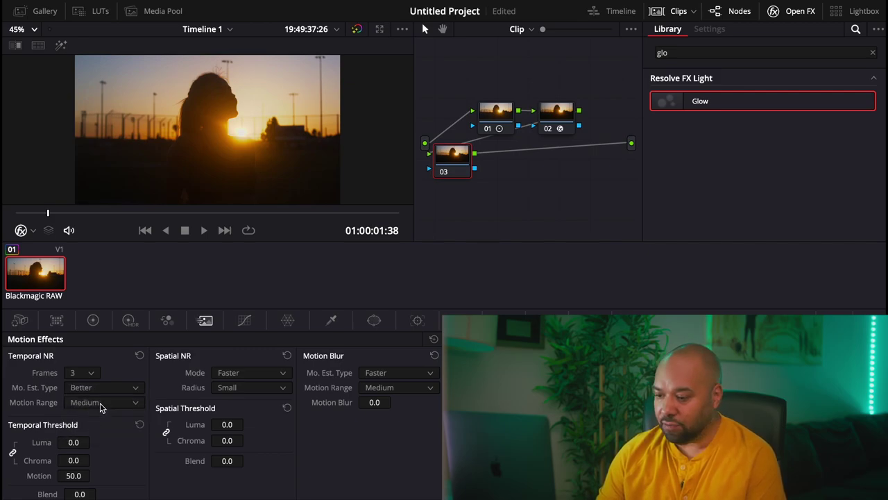
click(100, 406)
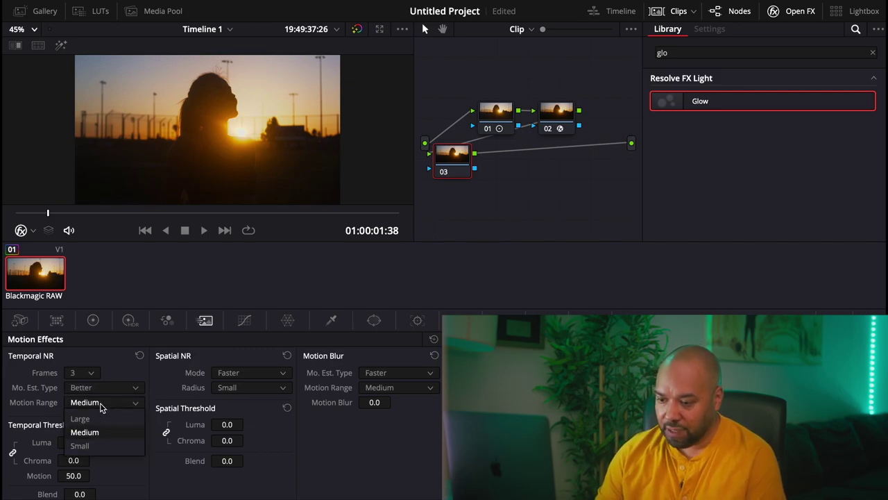
click(95, 422)
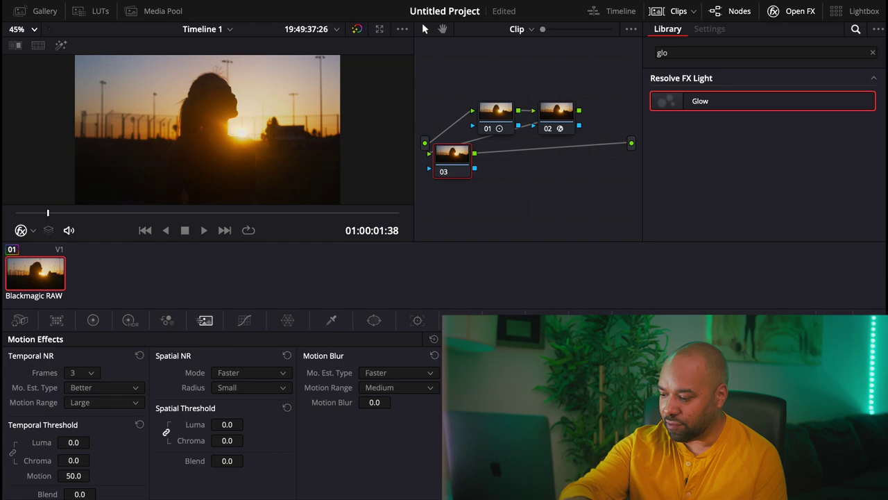
- Set temporal threshold Luma to 18 and Chroma to 16, then view the clip at 100%
click(72, 442)
text(18)
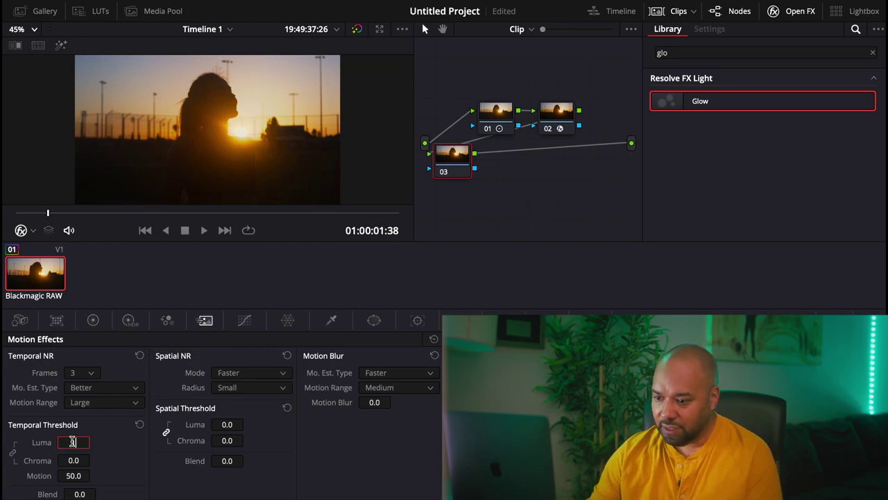
key(Return)
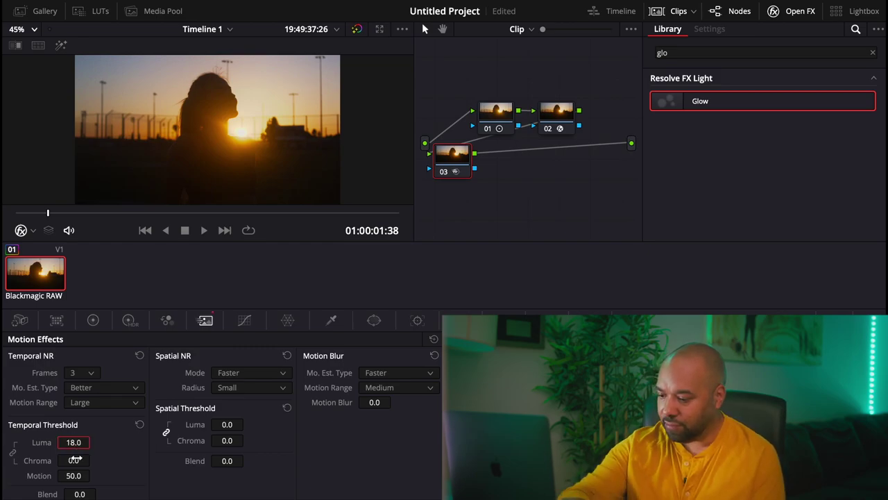
click(74, 460)
text(1)
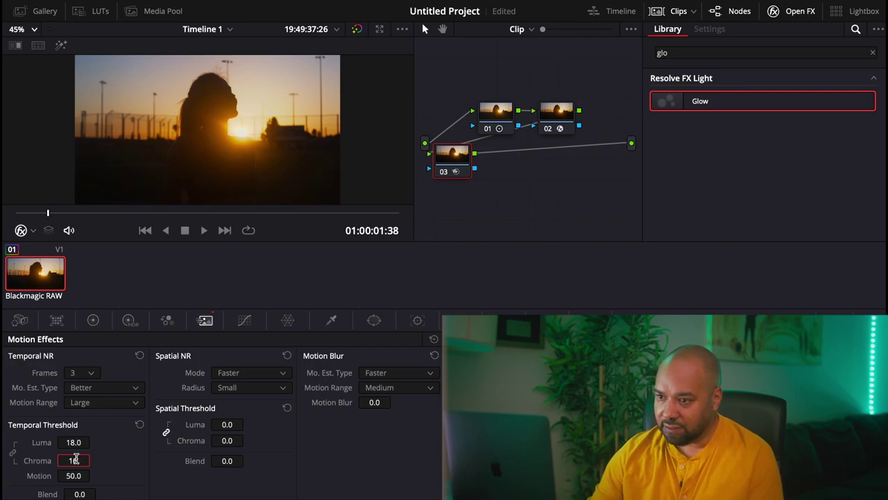
text(6)
click(33, 29)
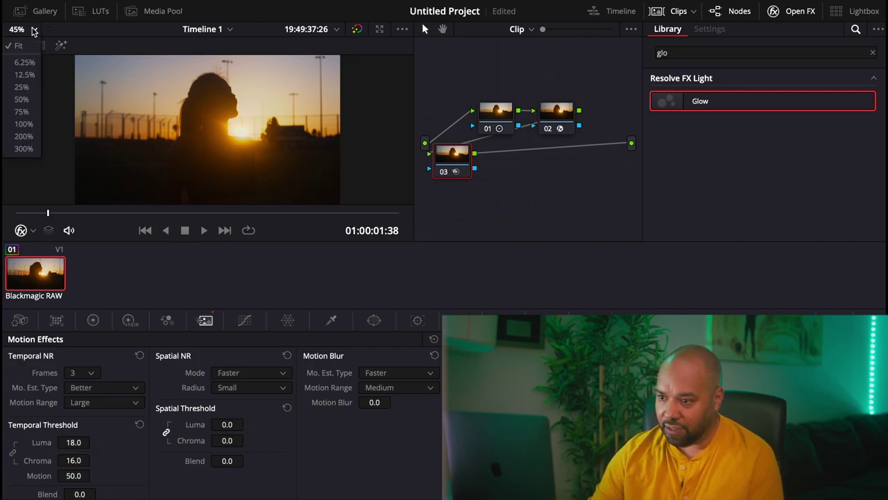
click(26, 124)
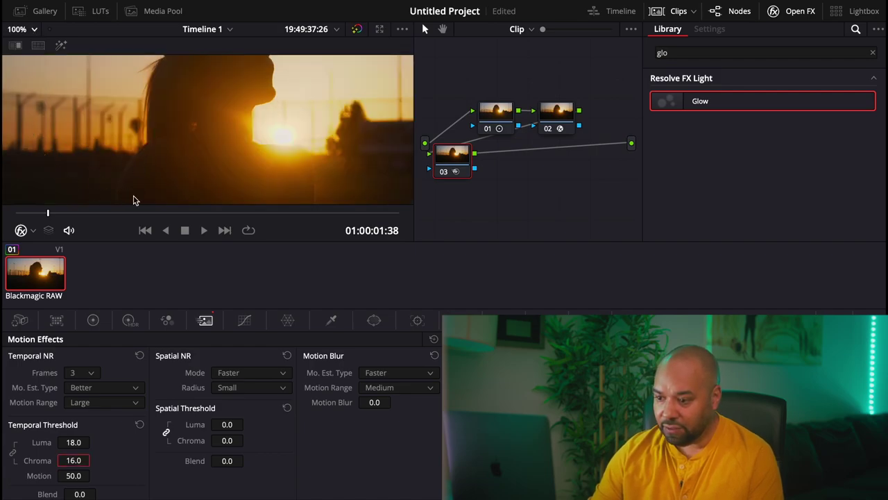
- Set Spatial NR to Better mode with Large radius and spatial thresholds of 22.0
click(260, 375)
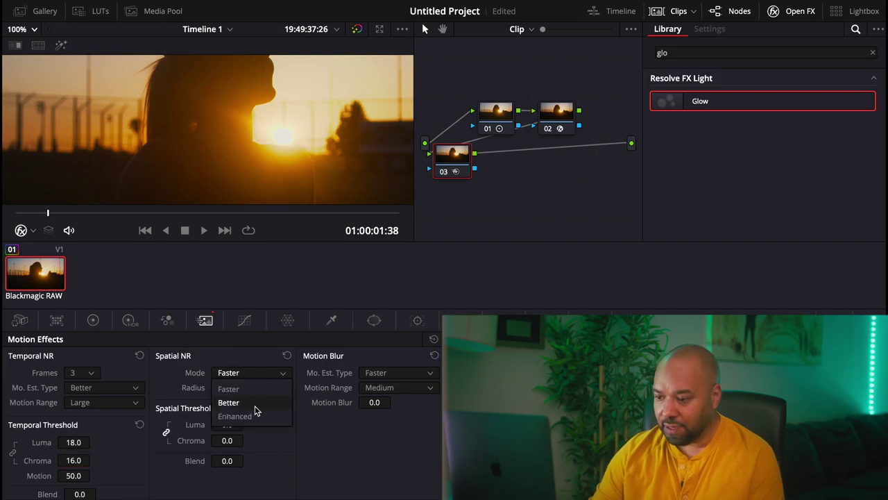
click(255, 405)
click(259, 387)
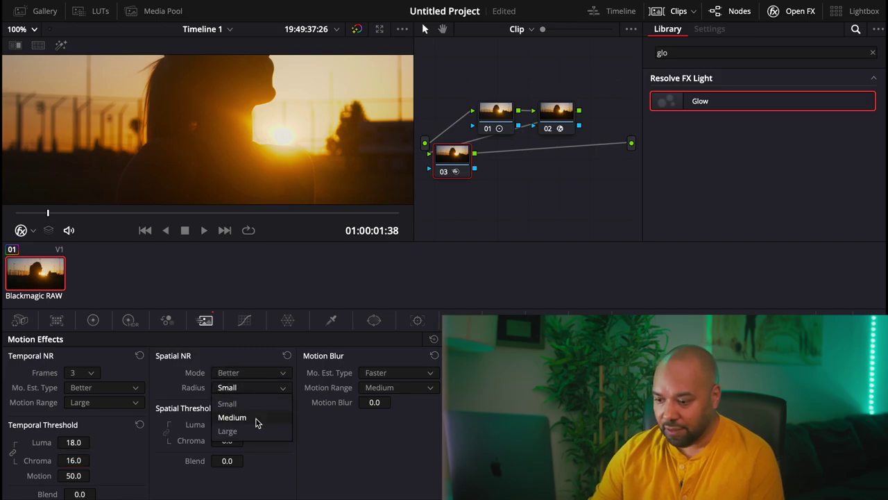
click(252, 436)
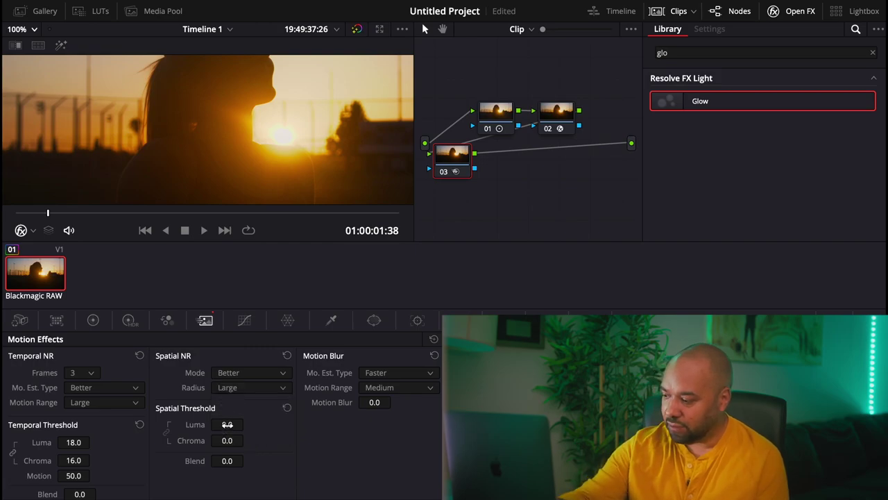
click(227, 424)
text(2)
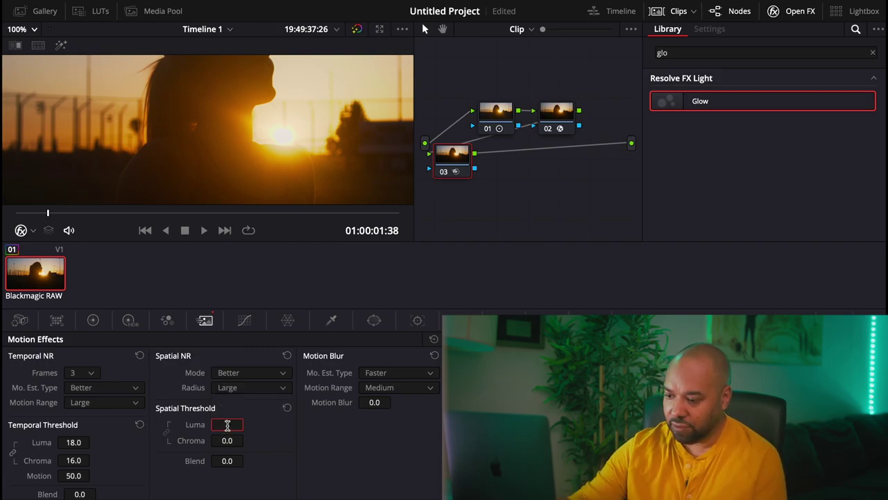
text(5)
key(Return)
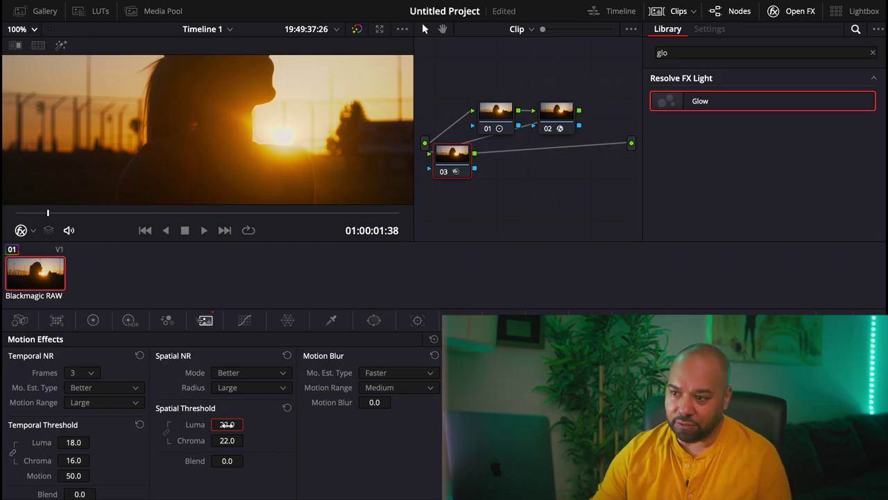
click(33, 28)
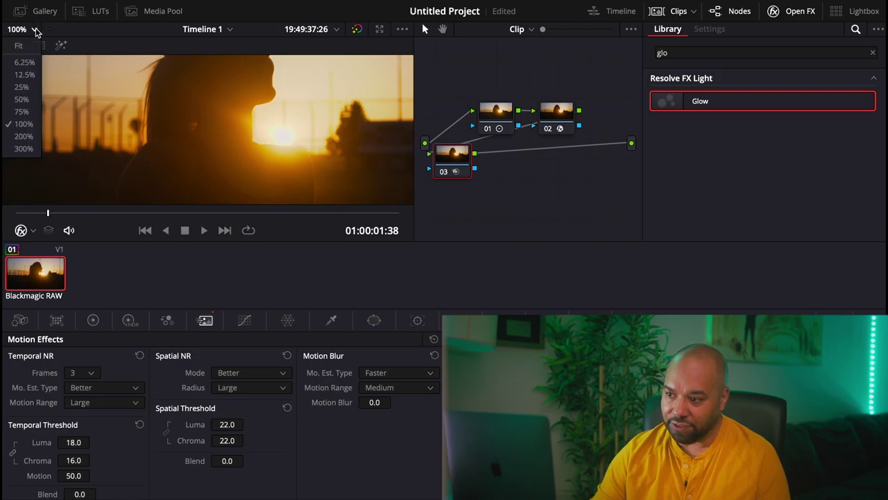
click(30, 47)
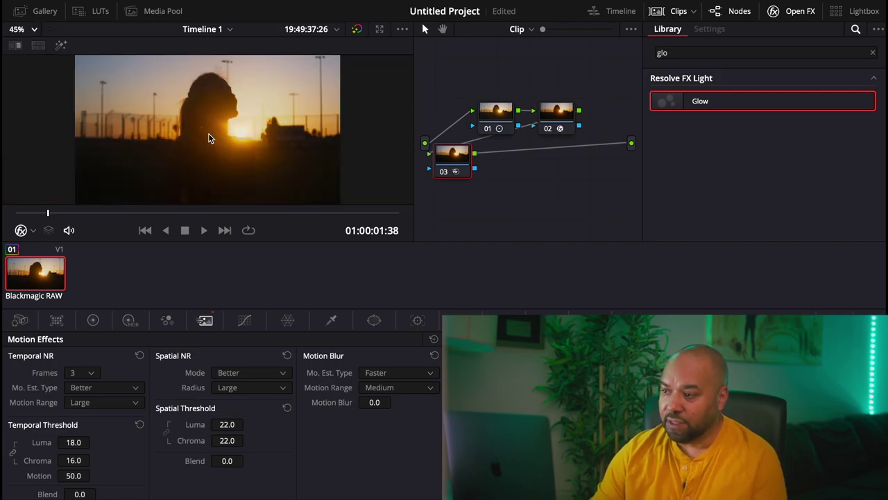
right_click(422, 22)
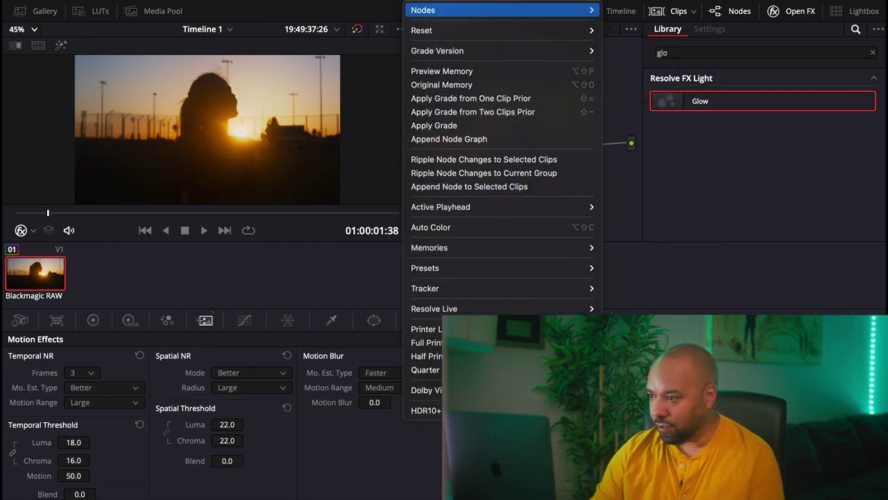
mouse_move(498, 2)
mouse_move(502, 119)
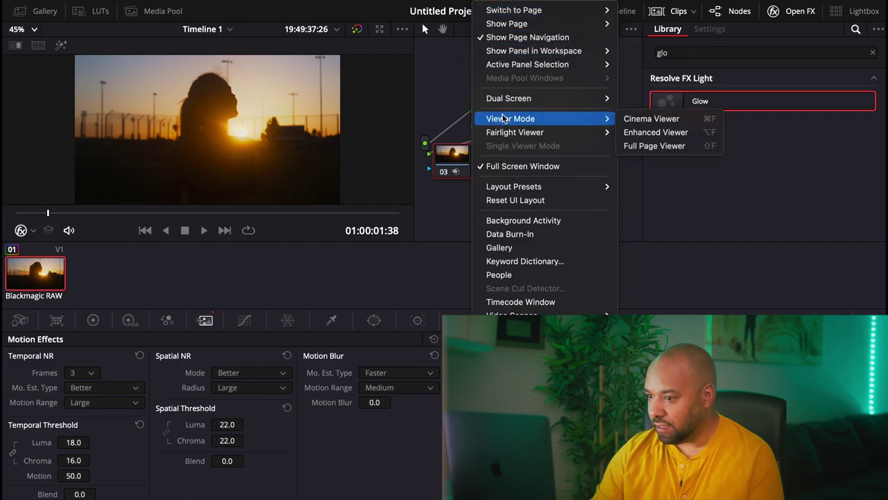
click(649, 121)
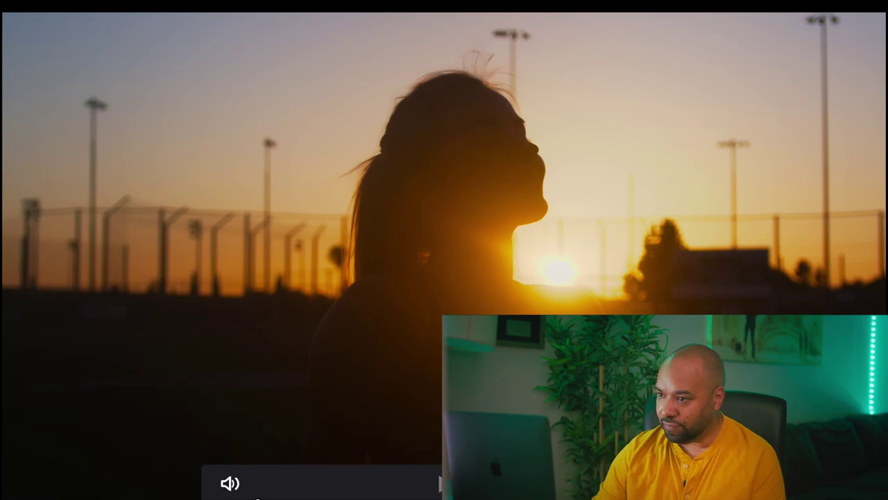
key(Escape)
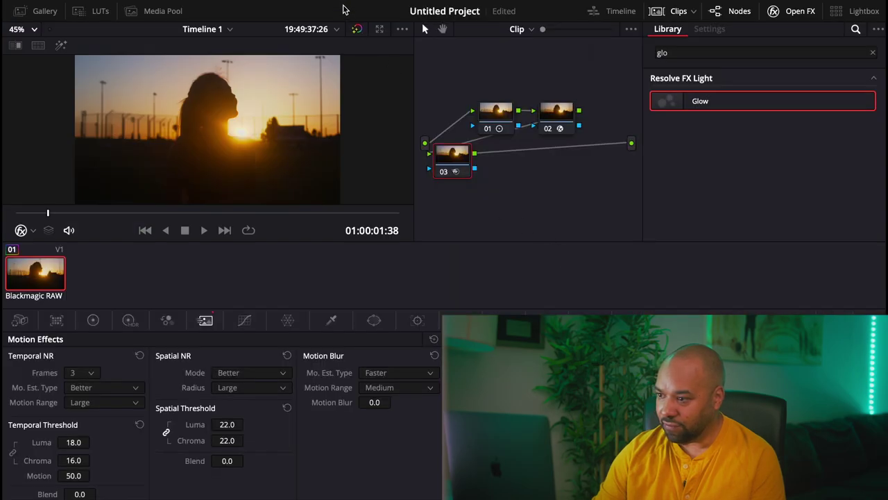
click(446, 175)
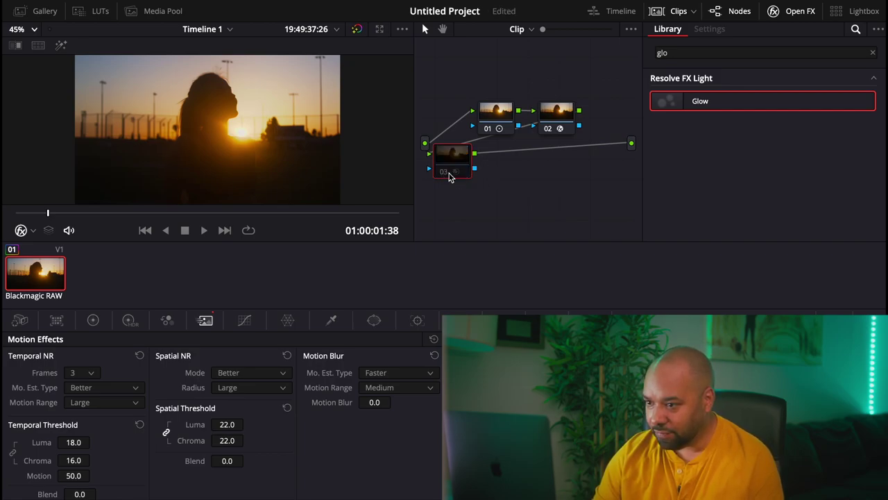
click(446, 173)
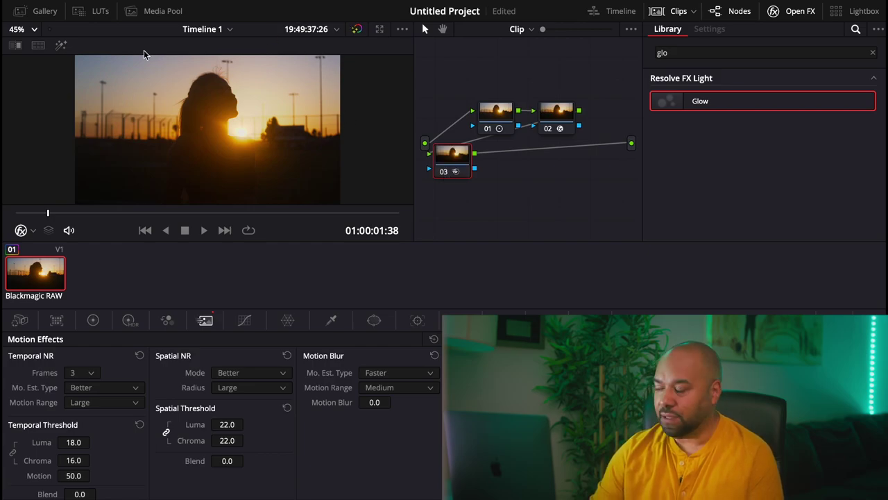
click(29, 28)
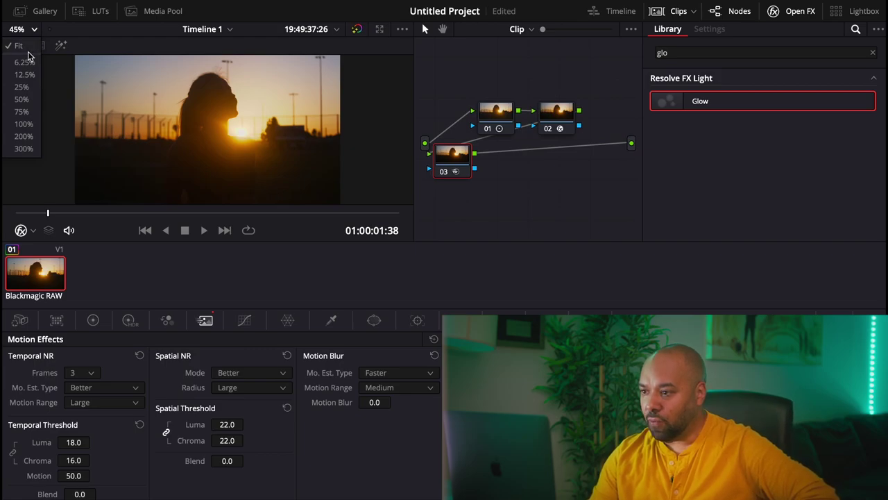
- Browse the Workspace menu's viewer mode options for the full-screen Cinema Viewer
click(422, 22)
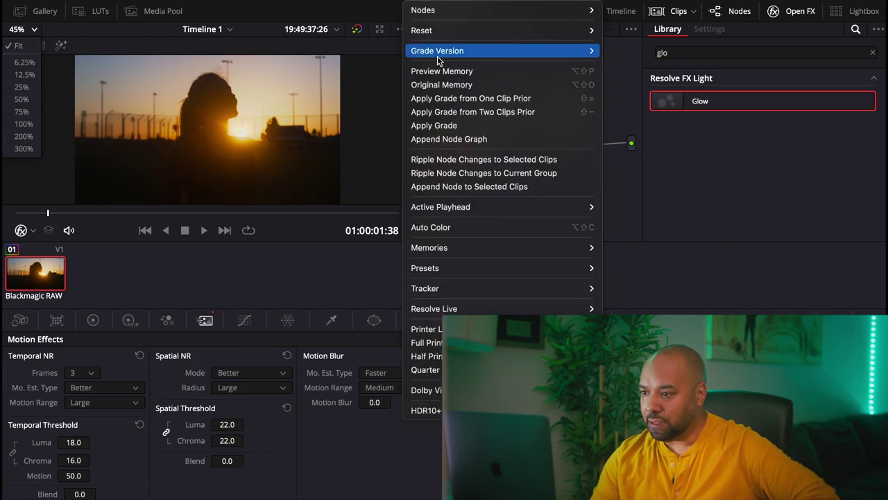
mouse_move(455, 206)
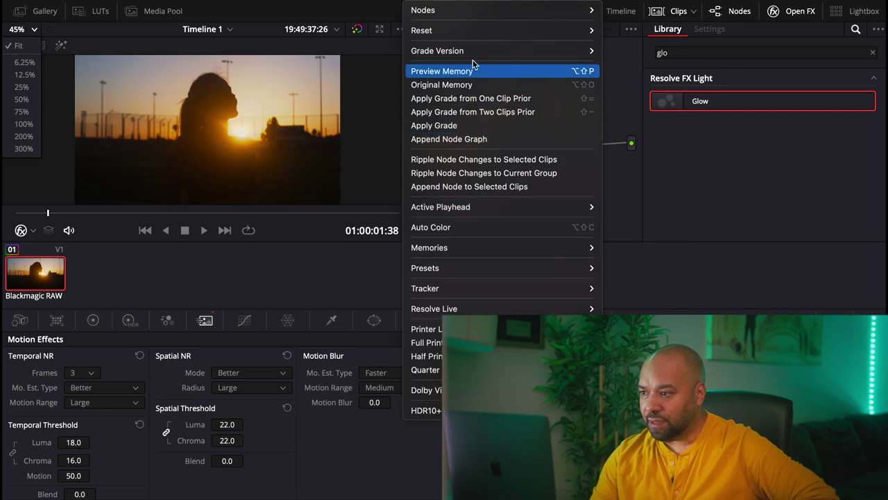
mouse_move(485, 34)
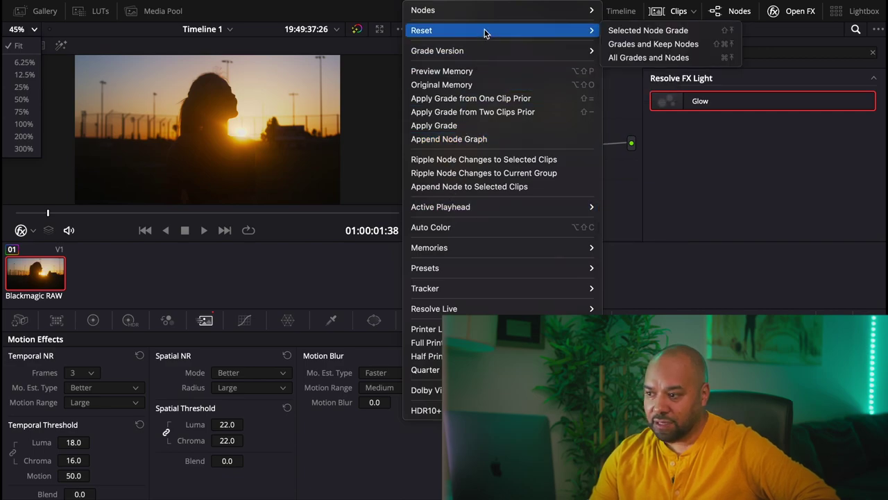
mouse_move(489, 1)
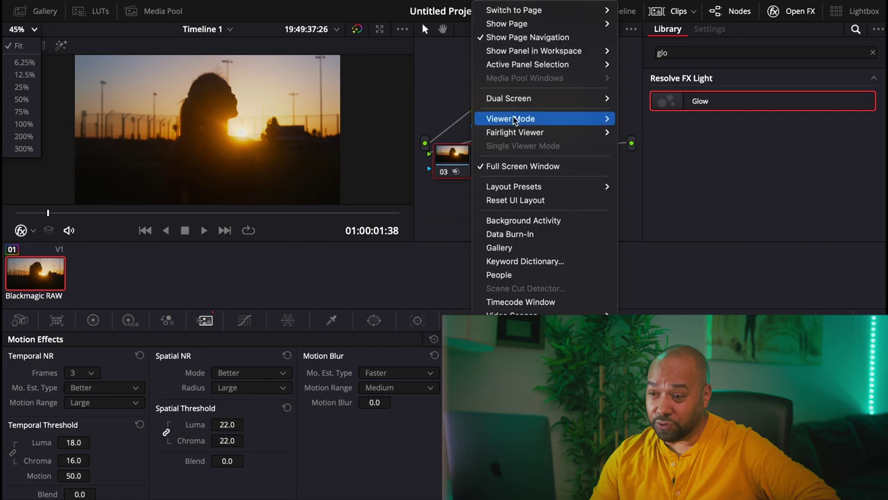